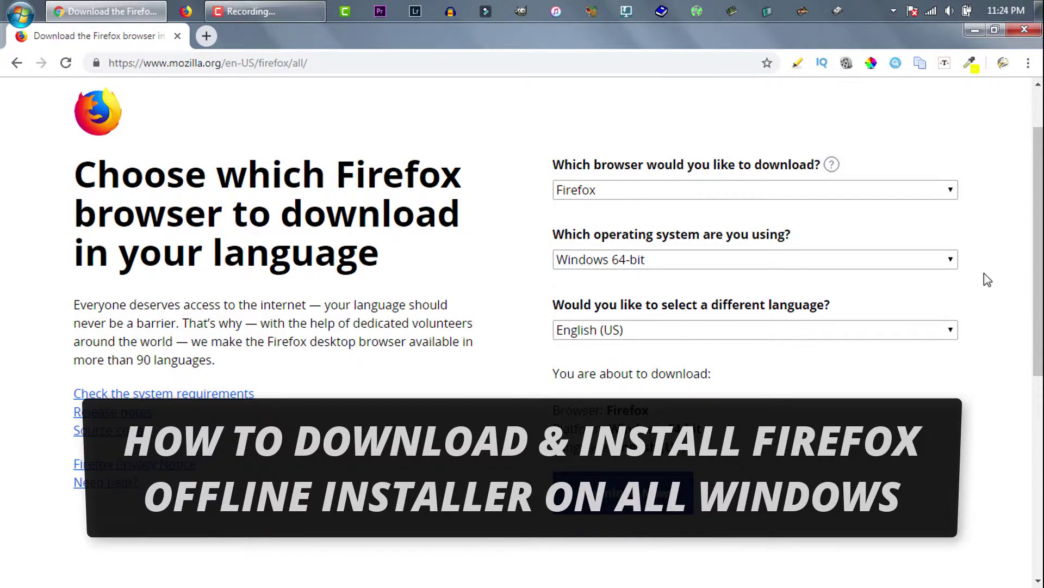
- Review the Firefox editions and keep the standard Firefox edition selected
left_click(951, 190)
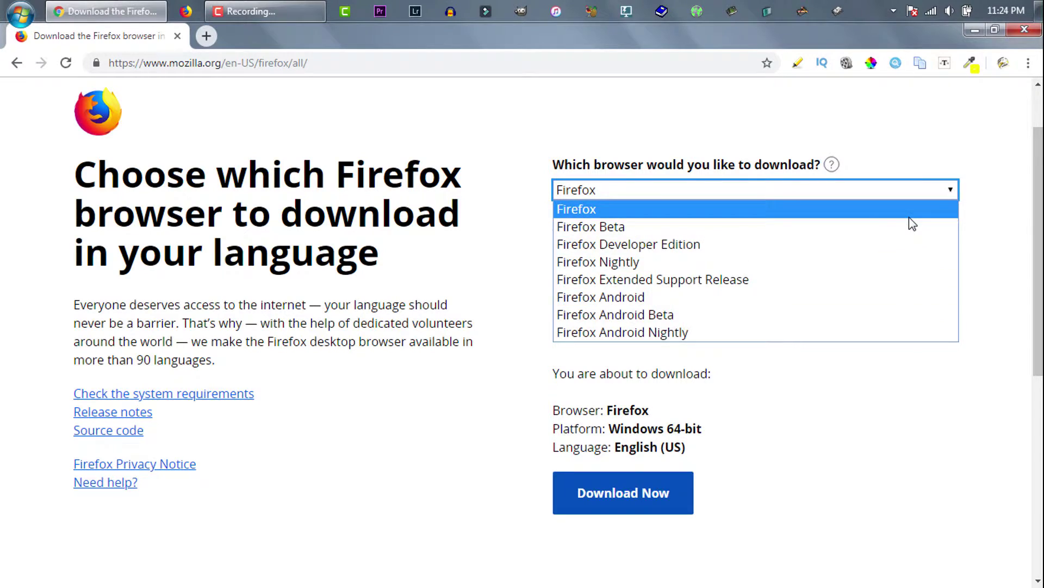
left_click(913, 213)
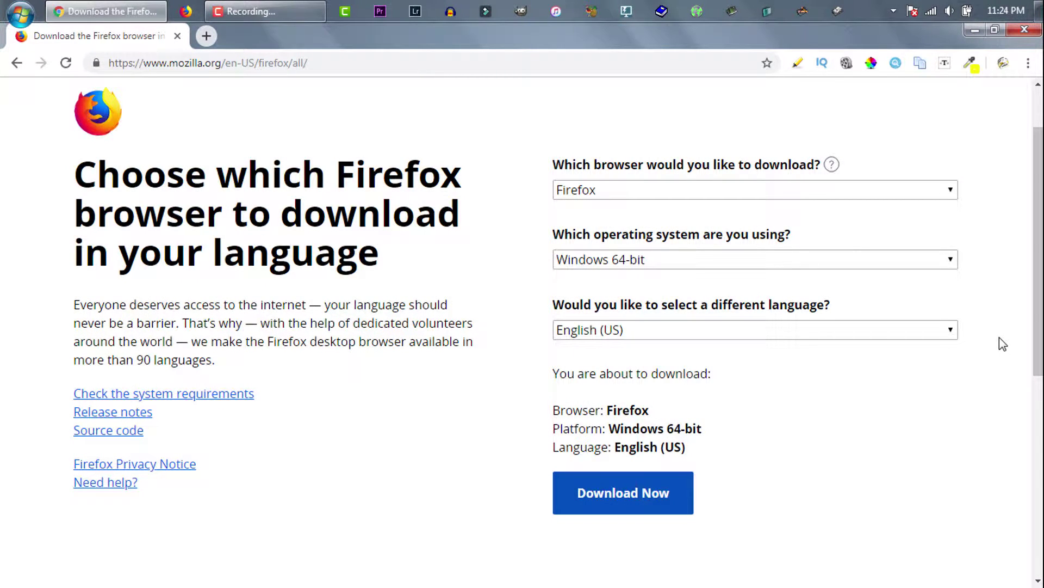
left_click(953, 193)
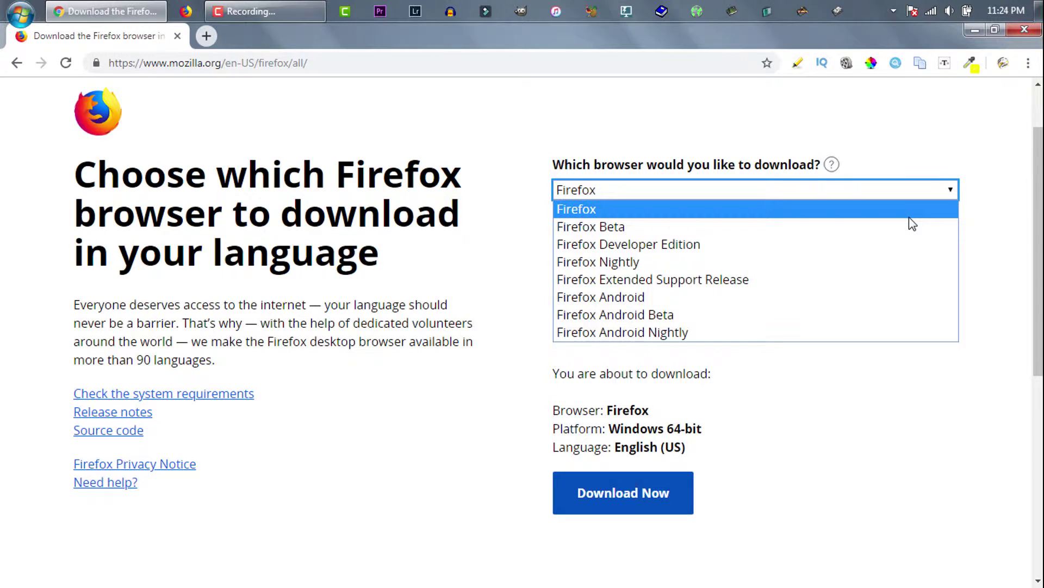
left_click(913, 212)
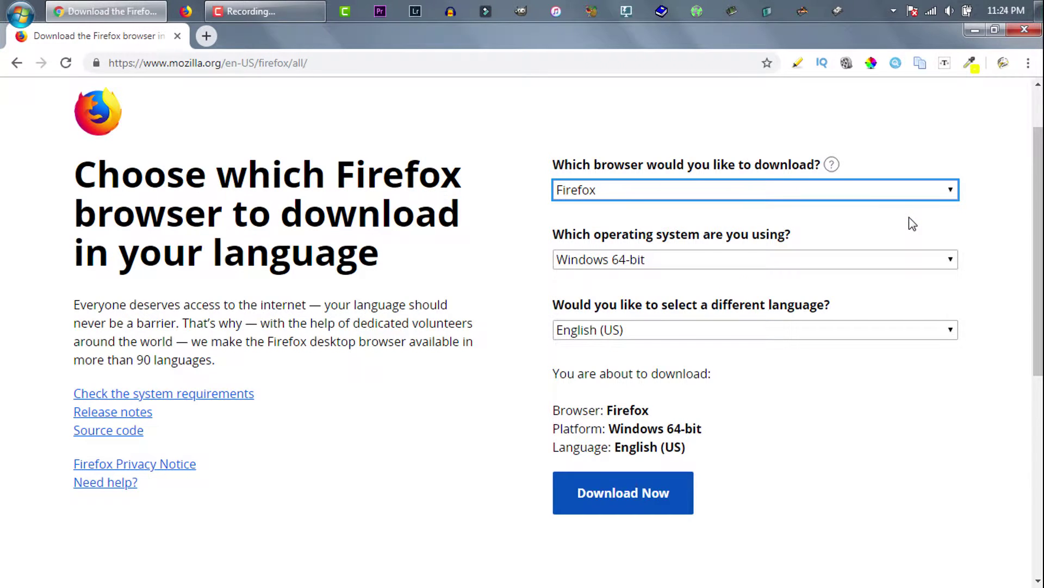
- Keep Windows 64-bit and English (US), then download Firefox Setup 67.0.1.exe
left_click(946, 257)
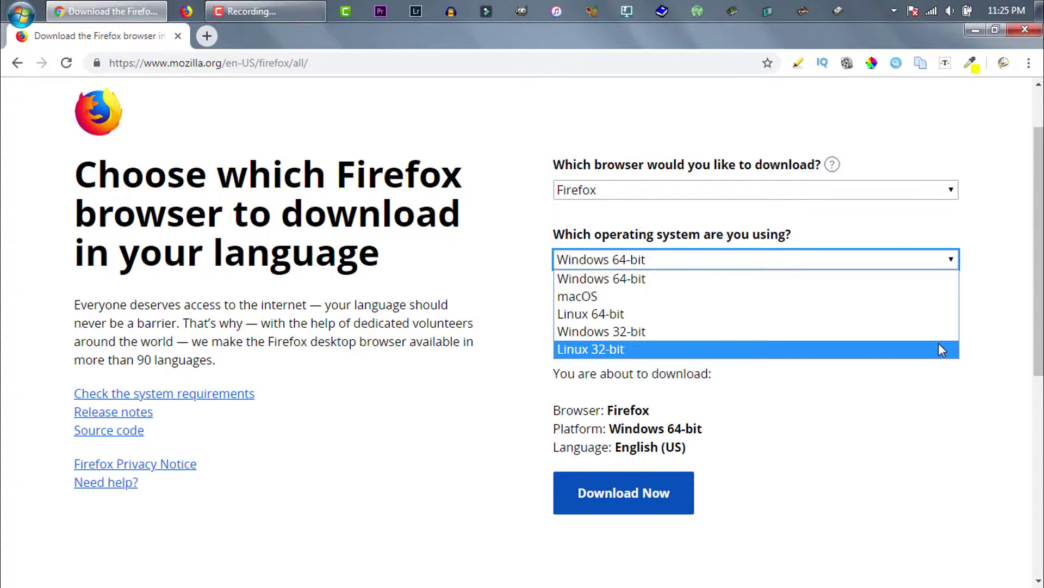
left_click(930, 283)
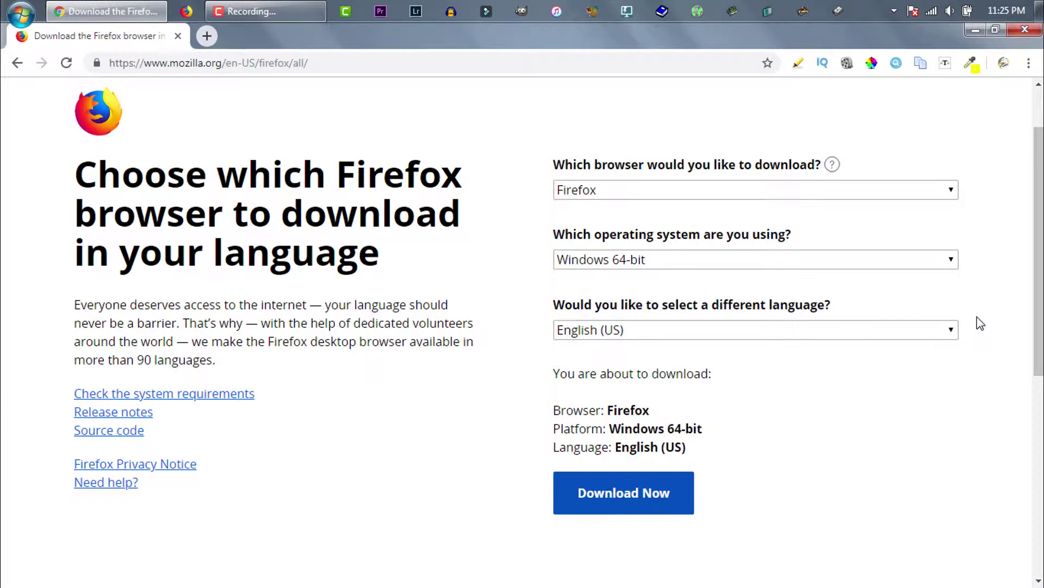
left_click(952, 330)
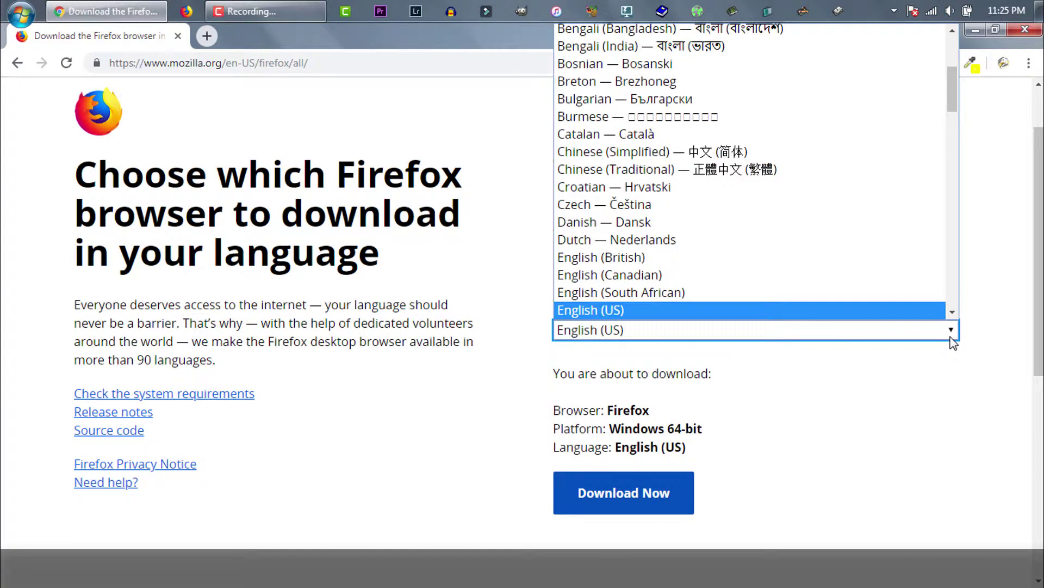
left_click(953, 341)
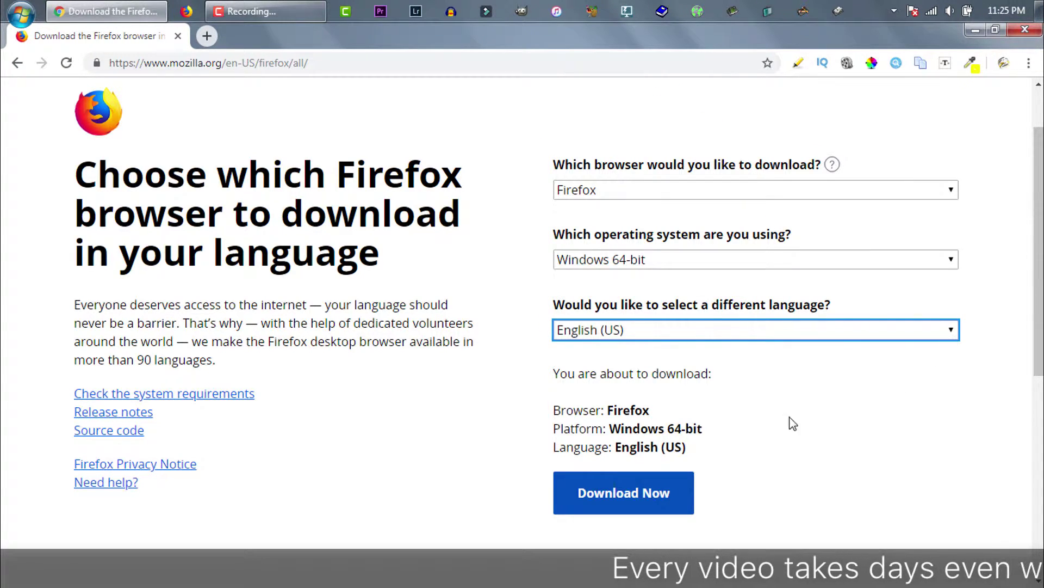
left_click(762, 431)
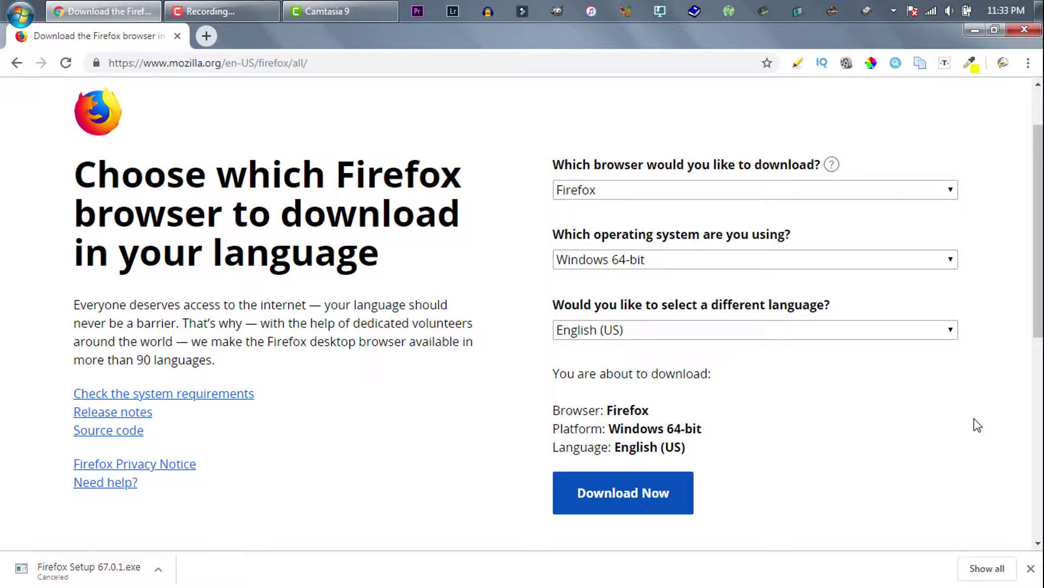
- Minimize Chrome and run Firefox Setup 67.0.exe from the desktop
left_click(973, 30)
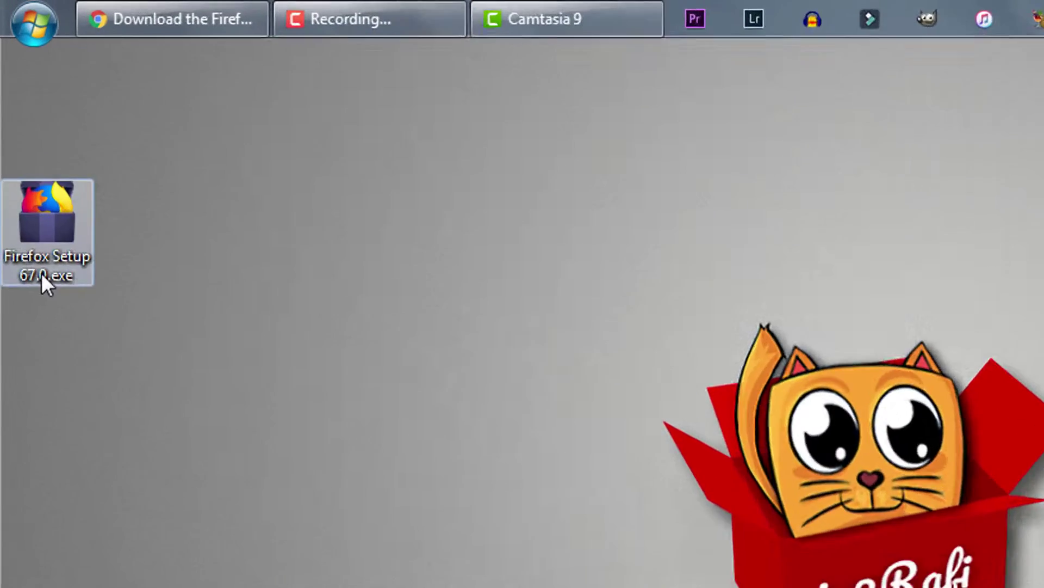
left_click(28, 155)
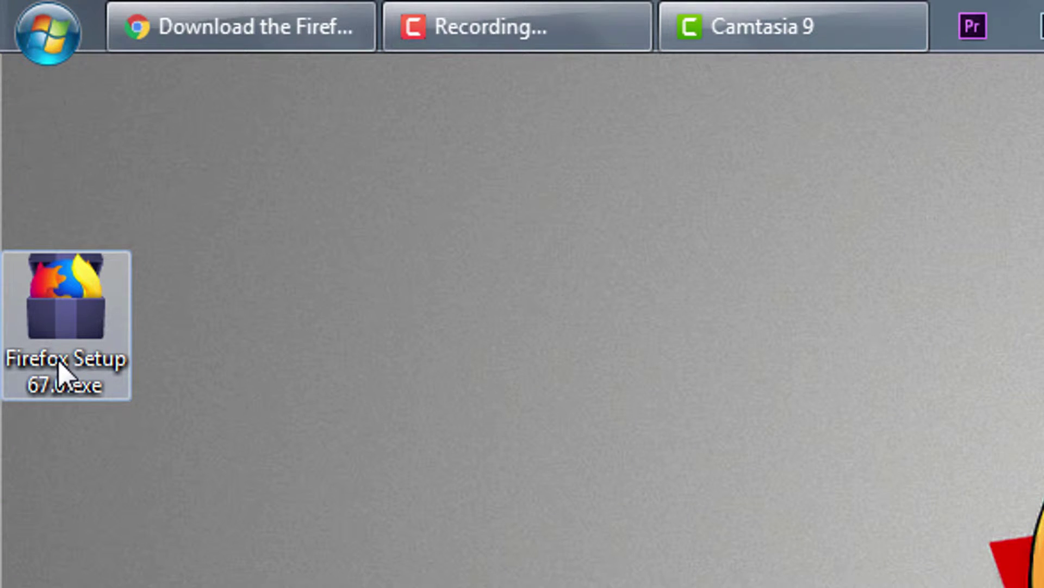
left_click(64, 370)
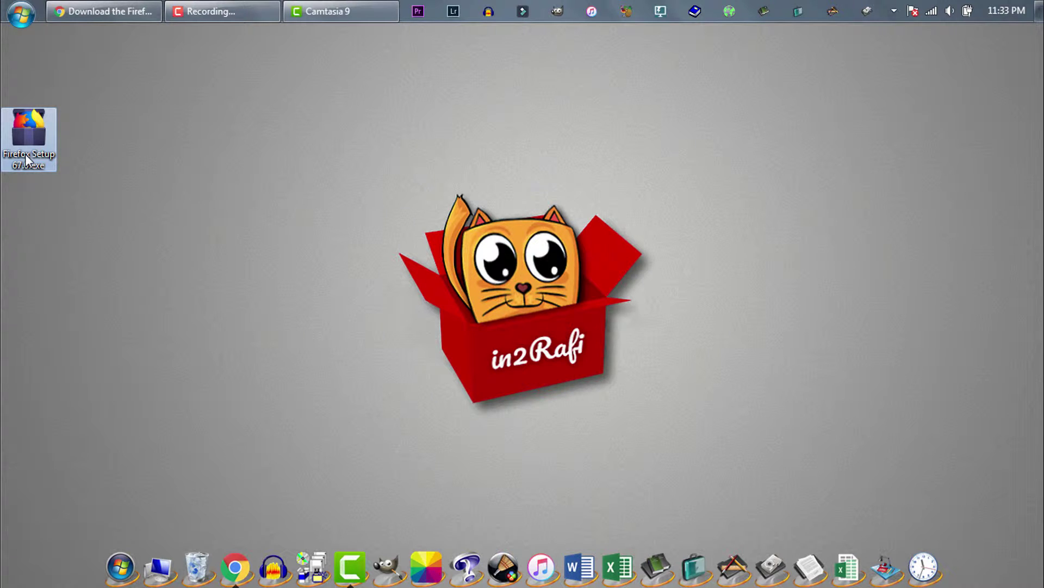
double_click(25, 154)
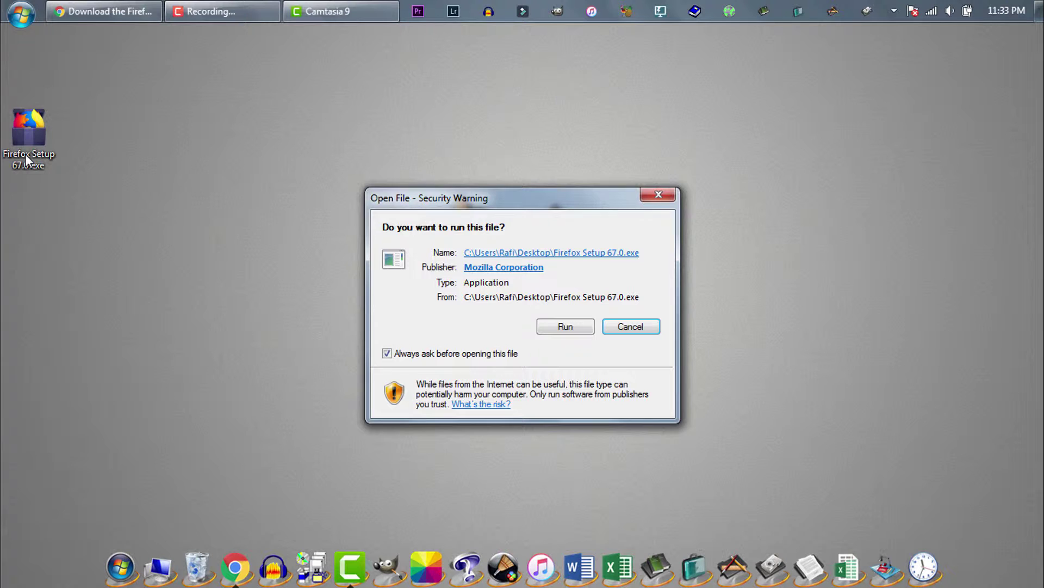
- Allow the installer to run, install Firefox with Standard setup, and launch it
left_click(565, 326)
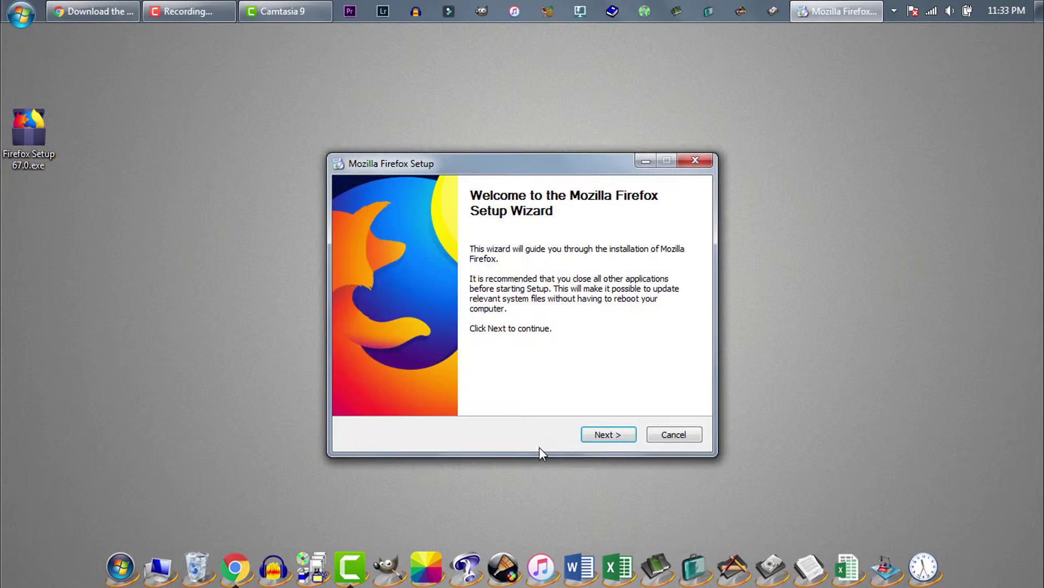
left_click(607, 436)
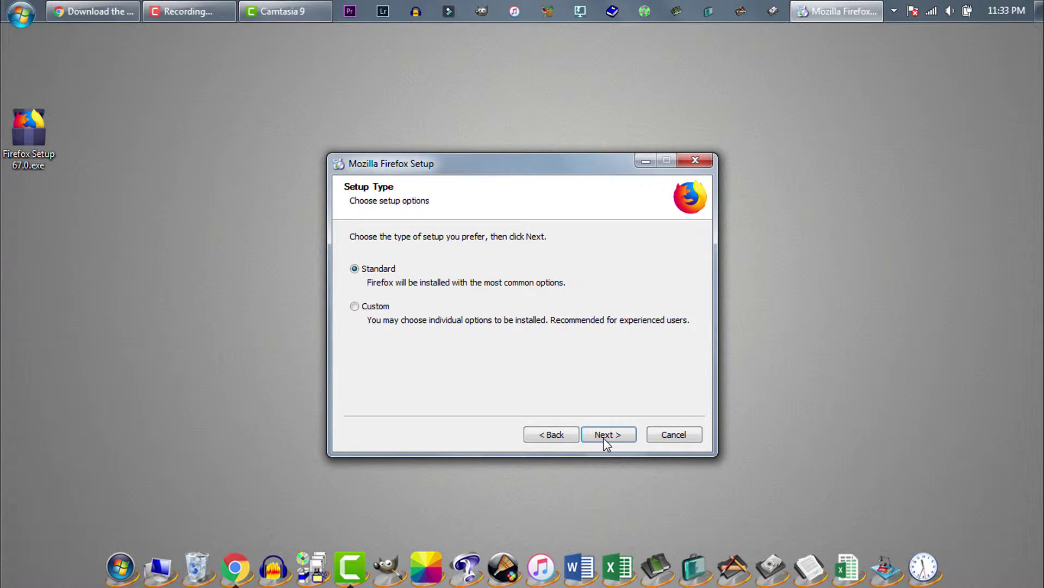
left_click(607, 436)
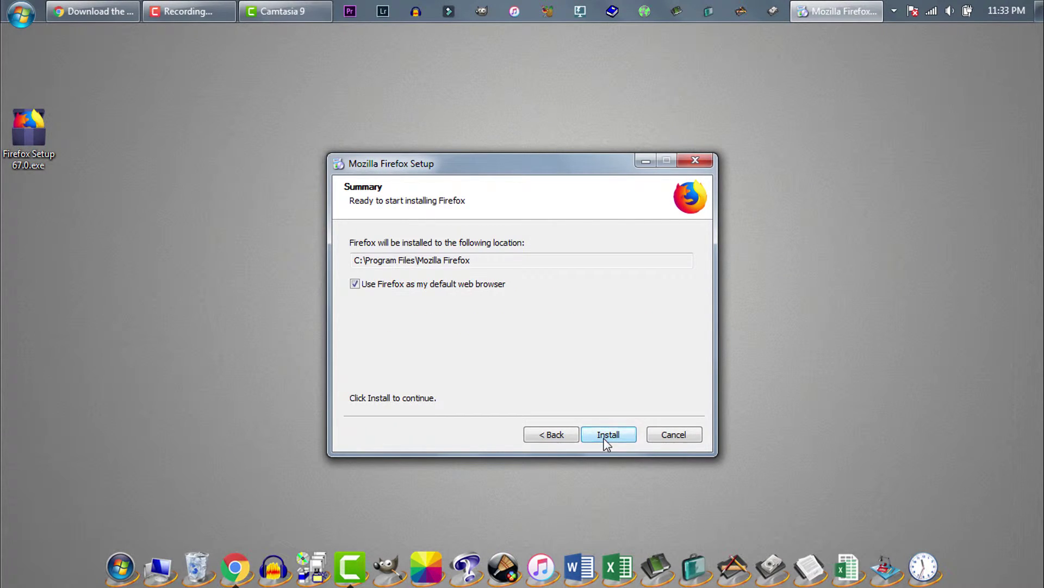
left_click(608, 435)
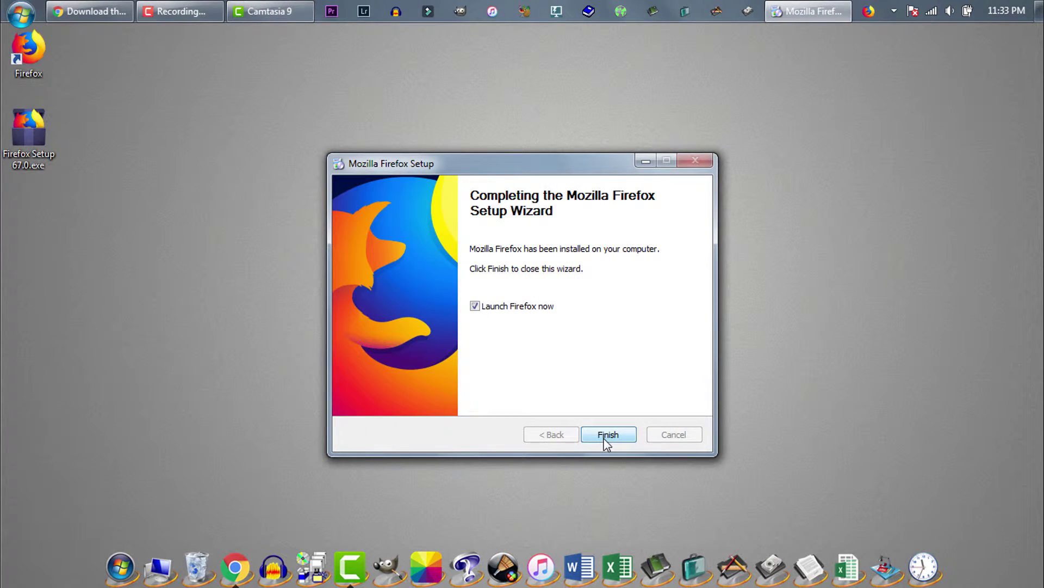
left_click(608, 436)
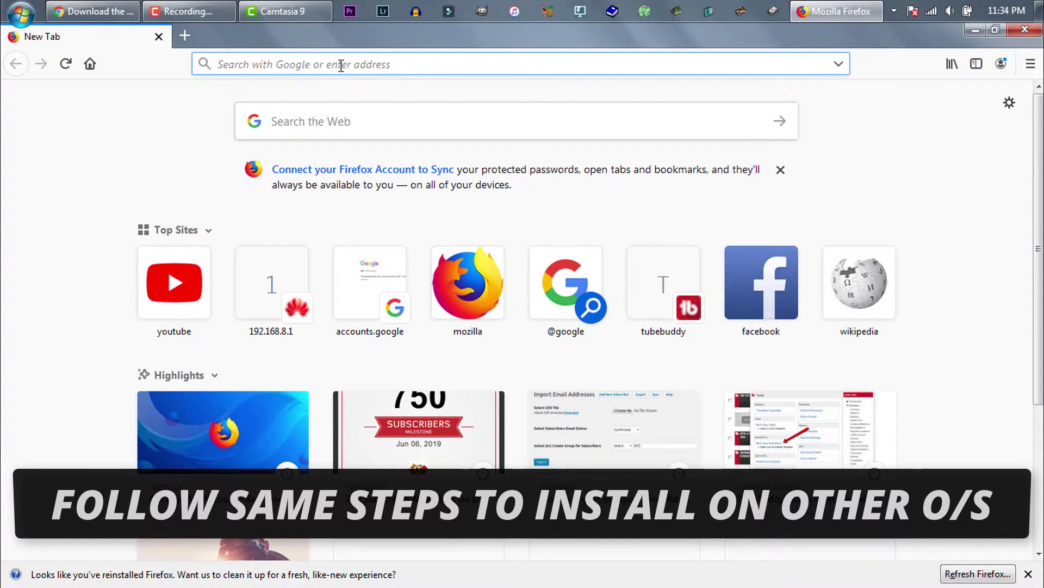
type("google.com")
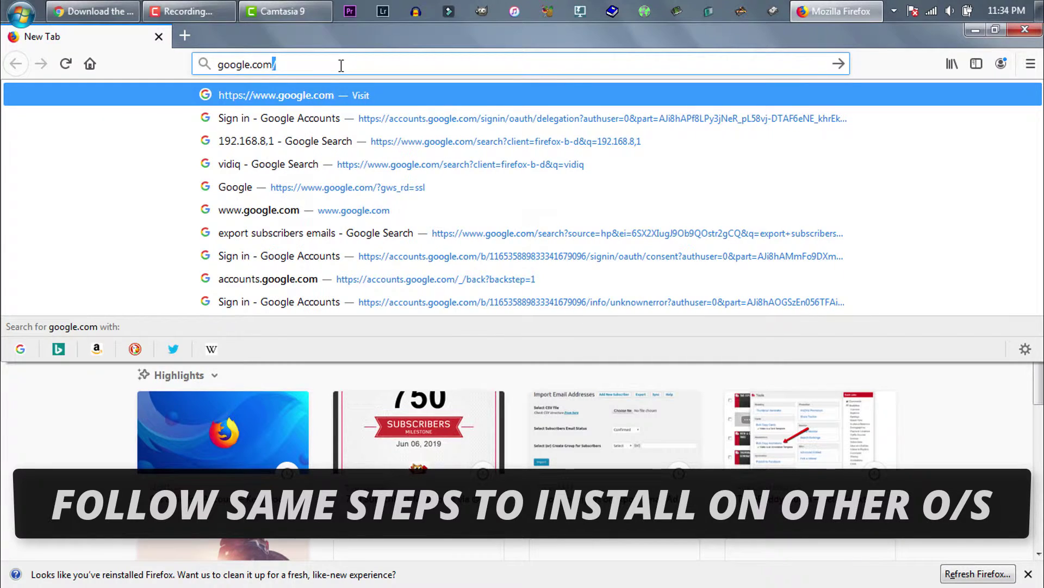
- Load google.com in the new Firefox window
key("Return")
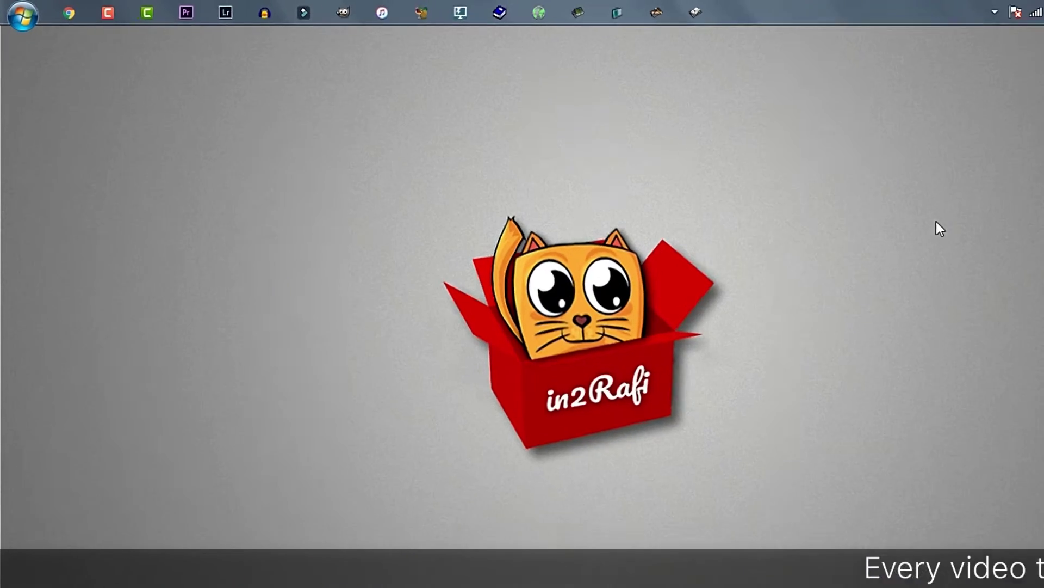
- Run 'control system' from the Win+R Run box
key("super+r")
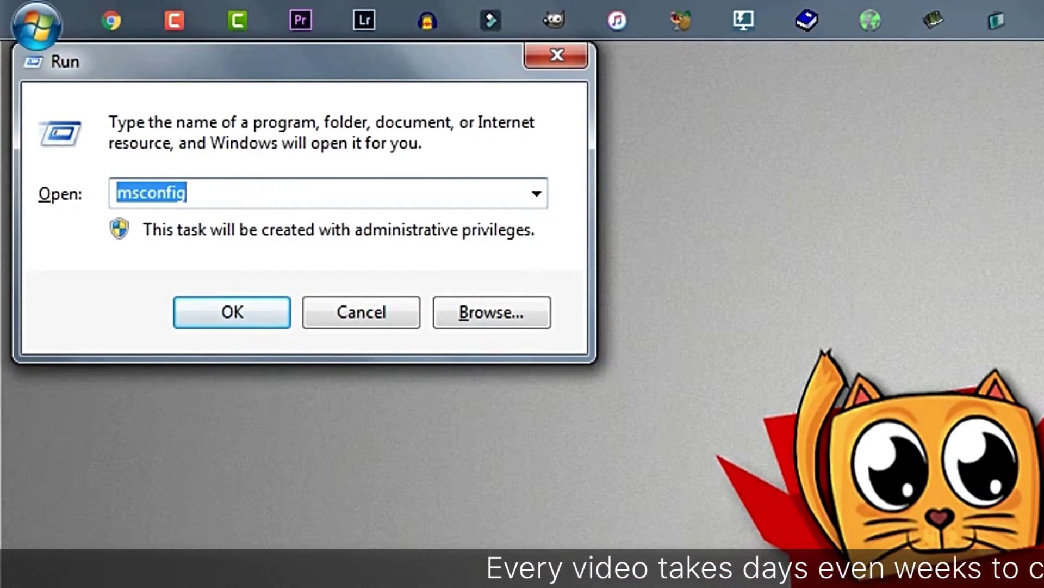
type("control")
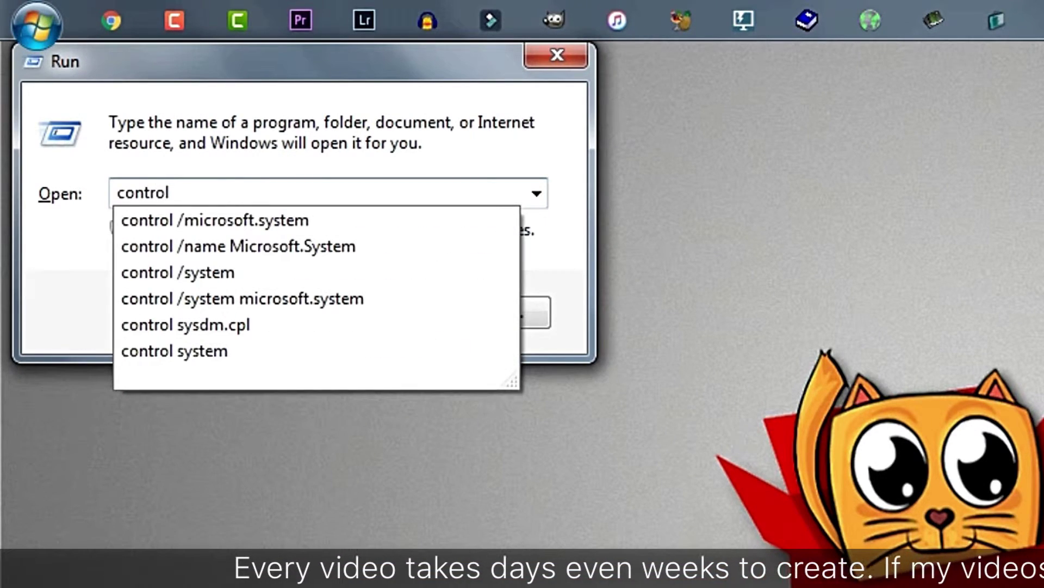
type(" syste")
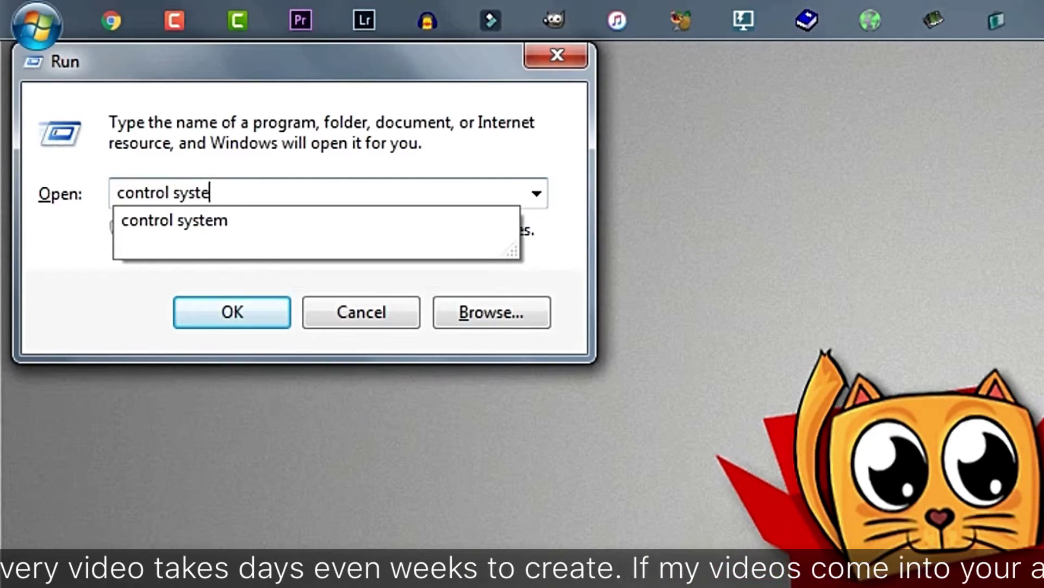
type("m")
key("Return")
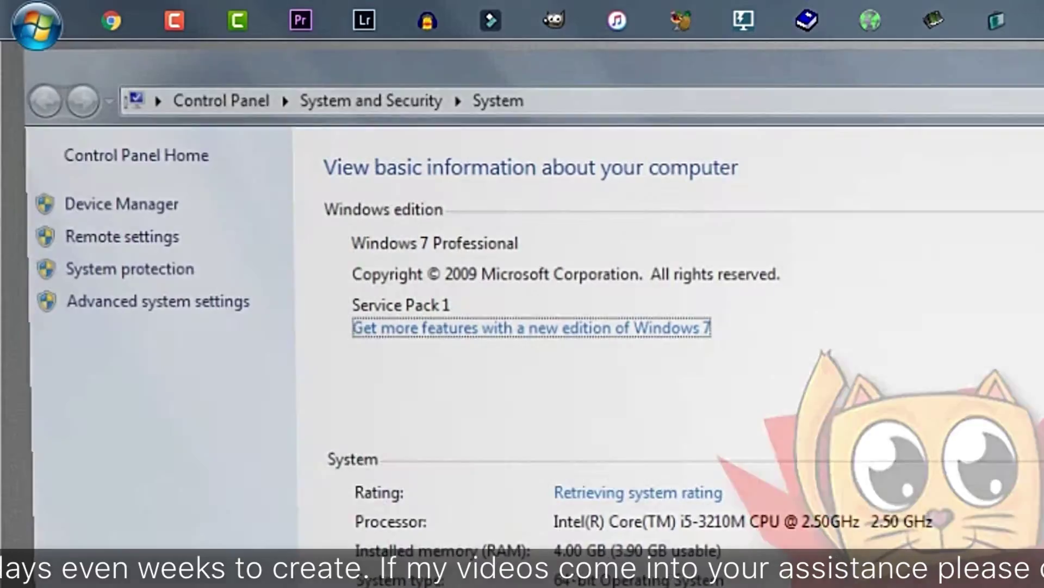